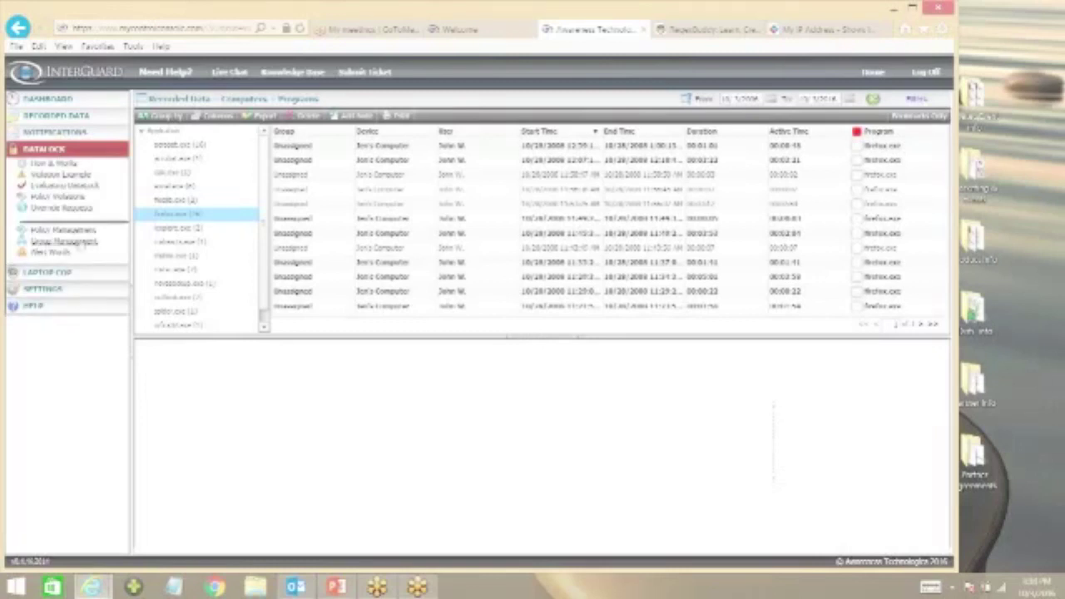
# Step: Open Datalock Group Management and check the Group list, leaving Unassigned selected
pyautogui.click(65, 242)
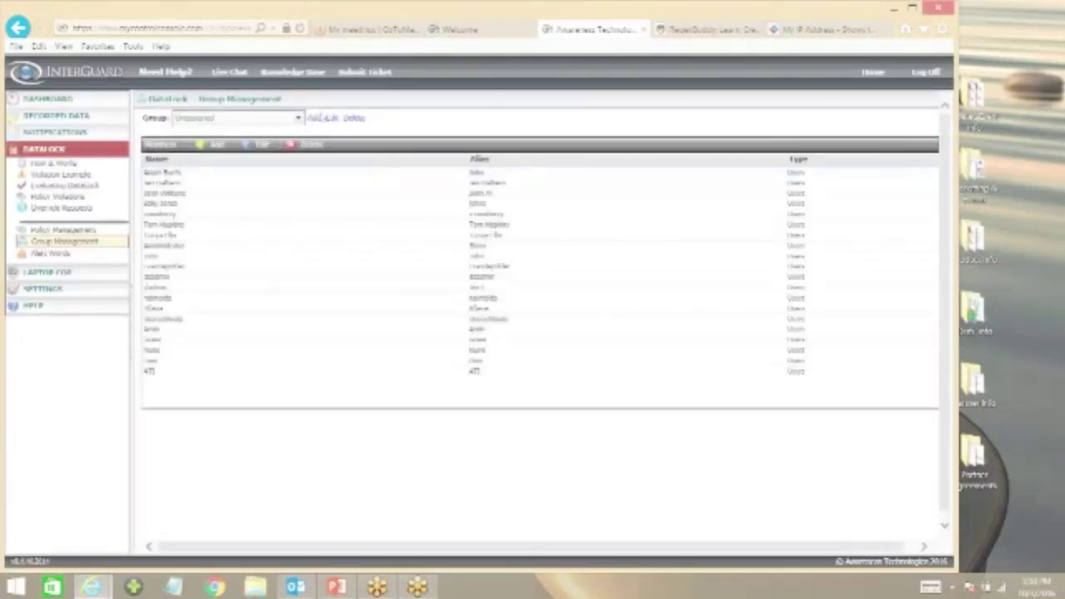
pyautogui.click(298, 118)
pyautogui.click(298, 119)
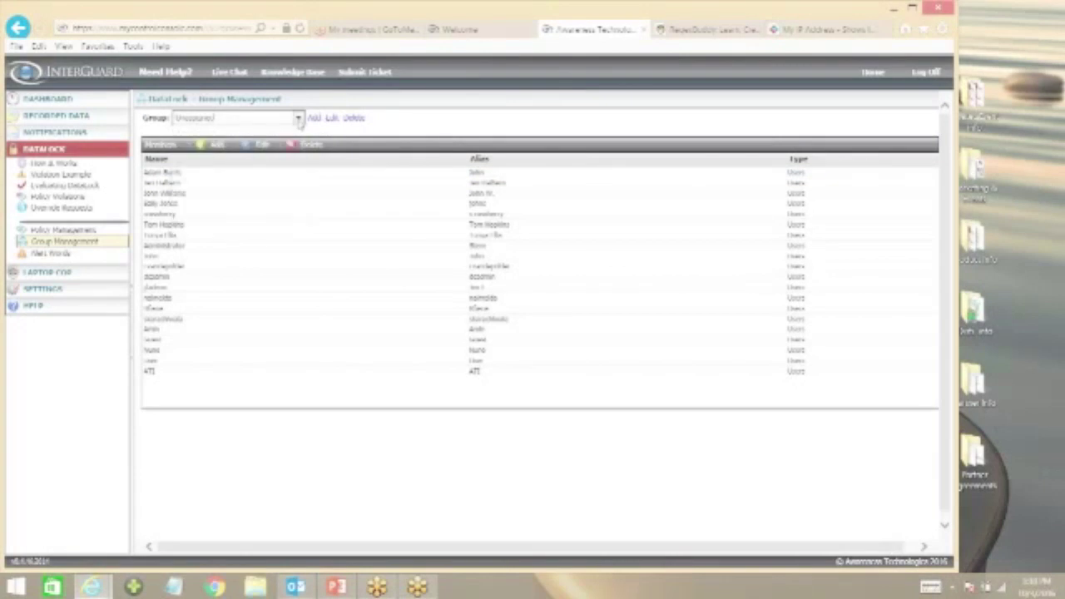